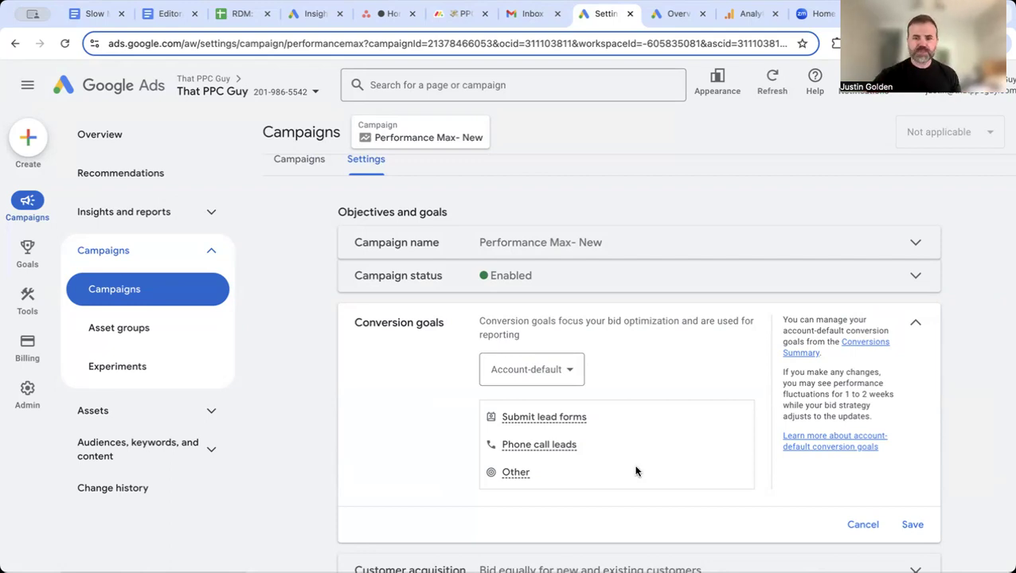
# Step: Switch the campaign's conversion goals to campaign-specific with only Submit lead forms selected, and save
pyautogui.click(551, 379)
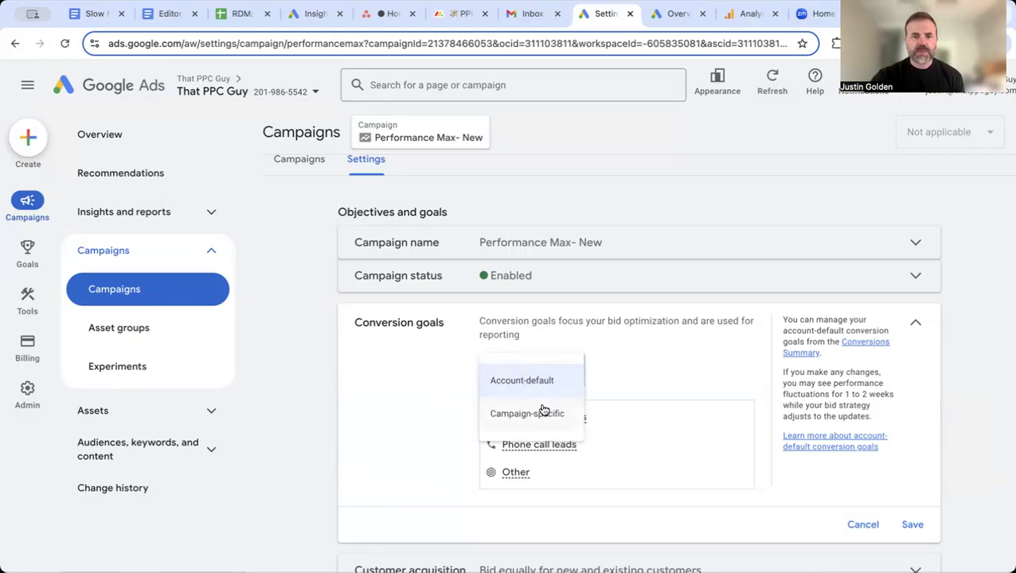
pyautogui.click(542, 412)
pyautogui.click(540, 406)
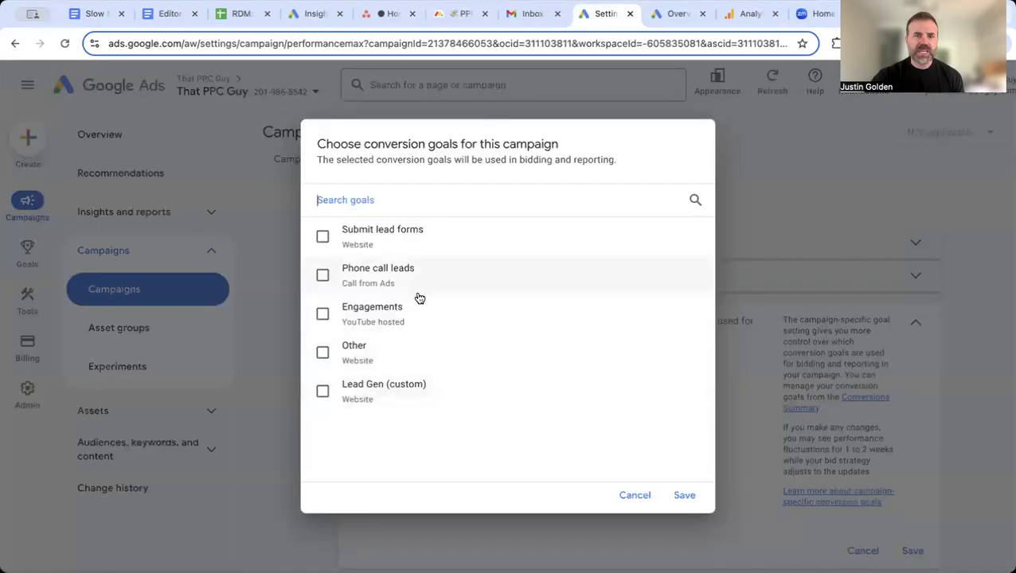
pyautogui.click(323, 238)
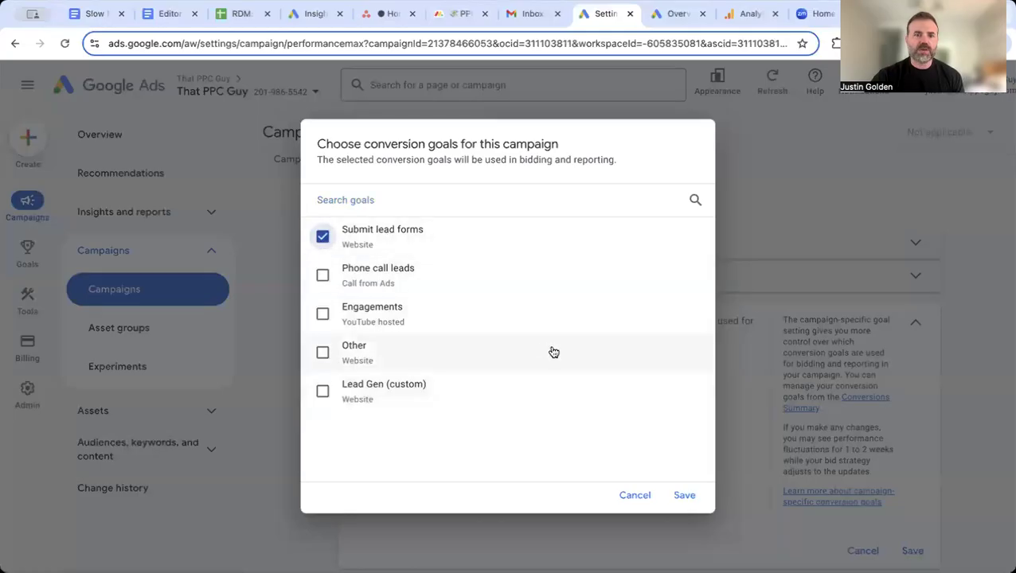
pyautogui.click(684, 496)
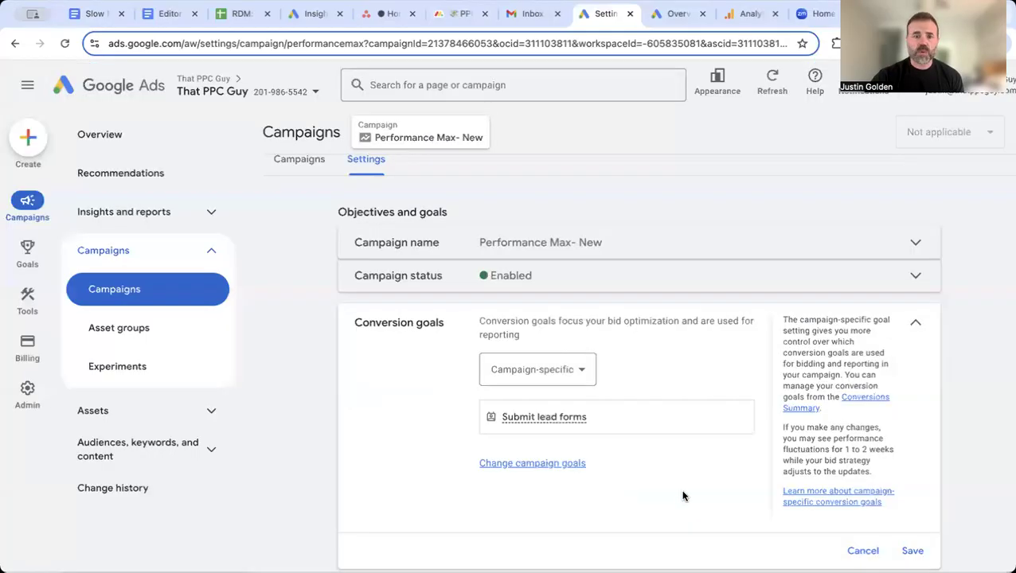
pyautogui.click(913, 551)
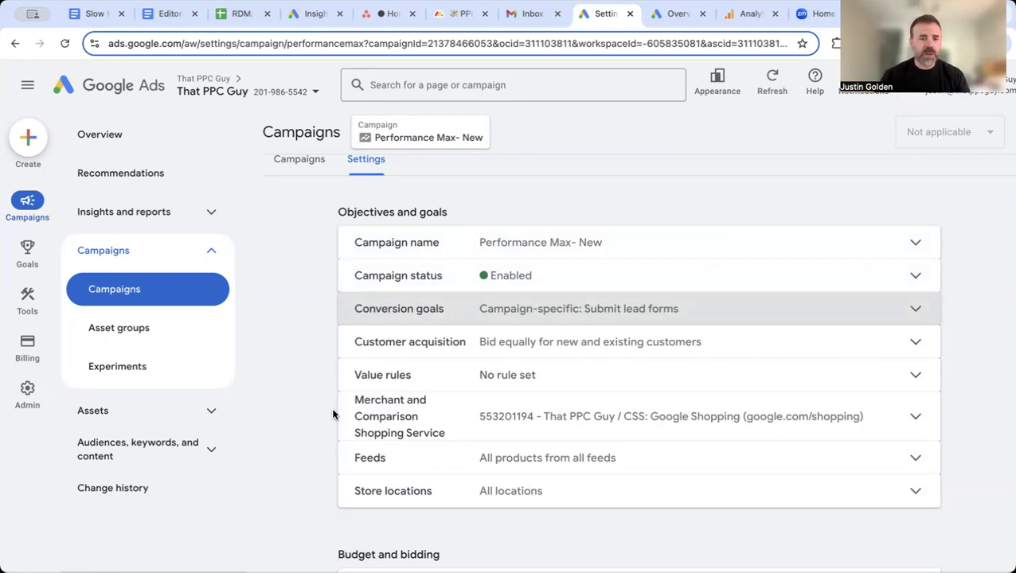
# Step: Remove the search themes 'google ads' and 'digital marketing agency' from Asset Group 1's signals and save
pyautogui.click(148, 337)
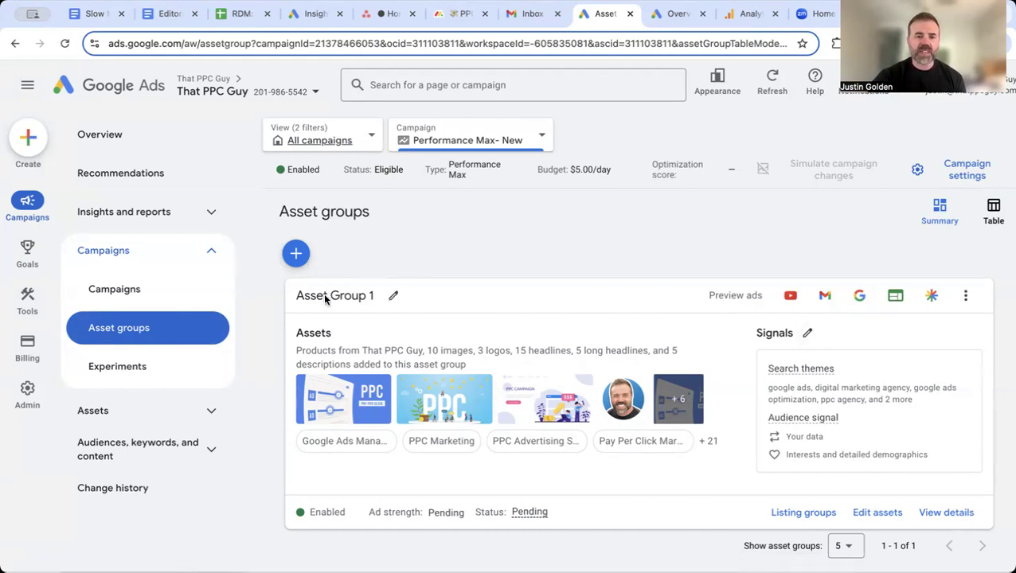
pyautogui.click(808, 333)
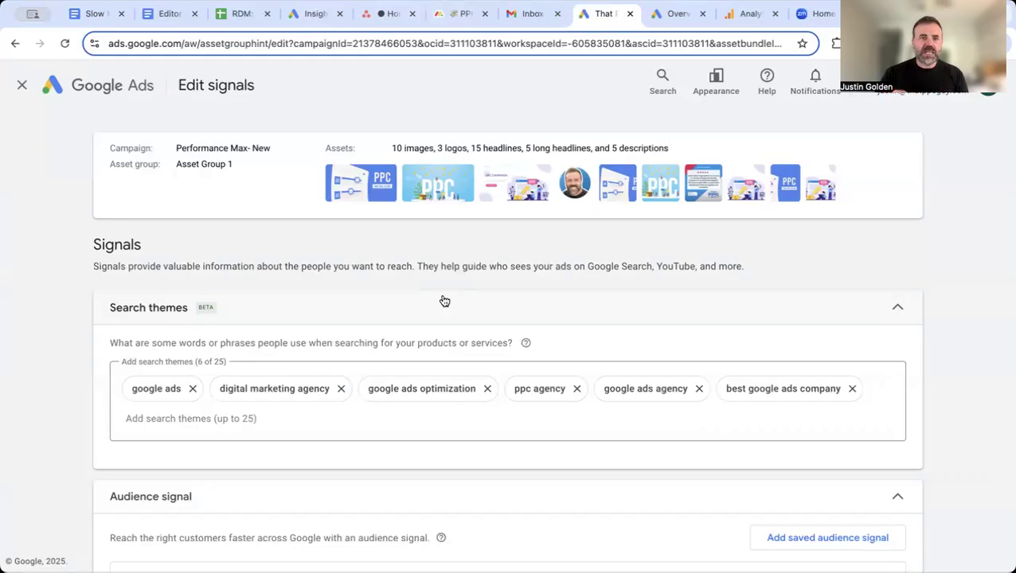
pyautogui.click(192, 389)
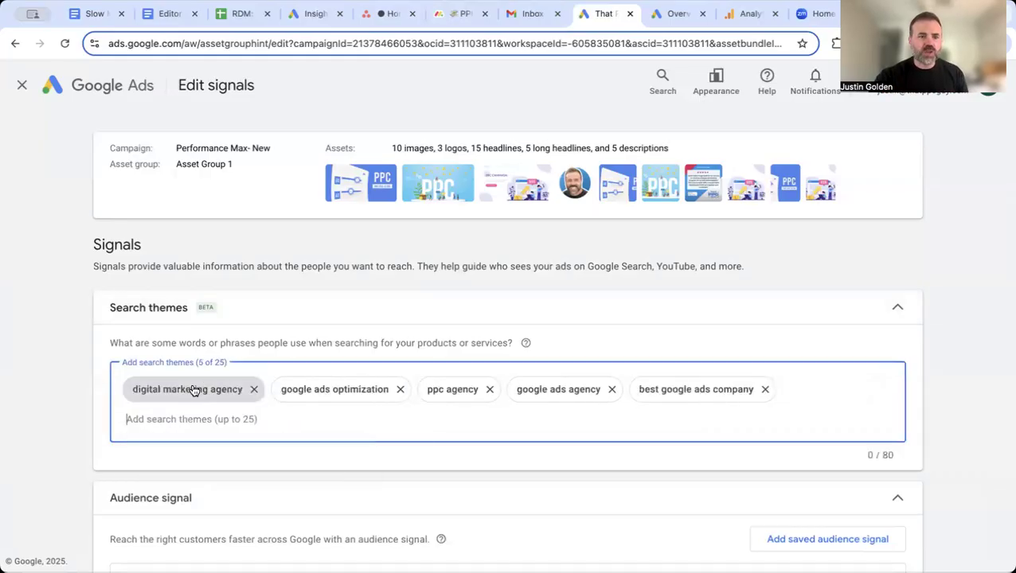
pyautogui.click(254, 389)
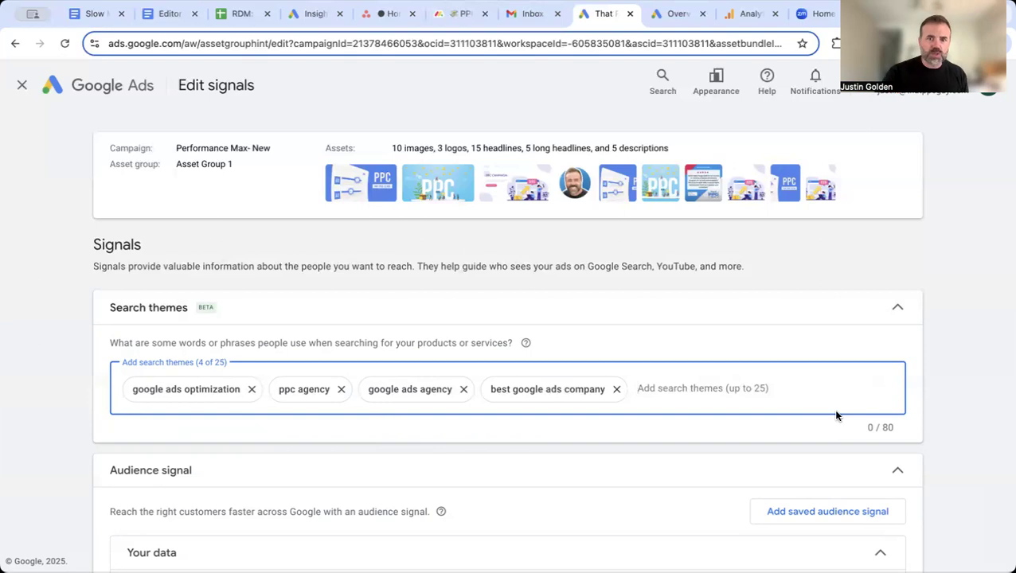
pyautogui.scroll(-10, 836, 414)
pyautogui.click(112, 547)
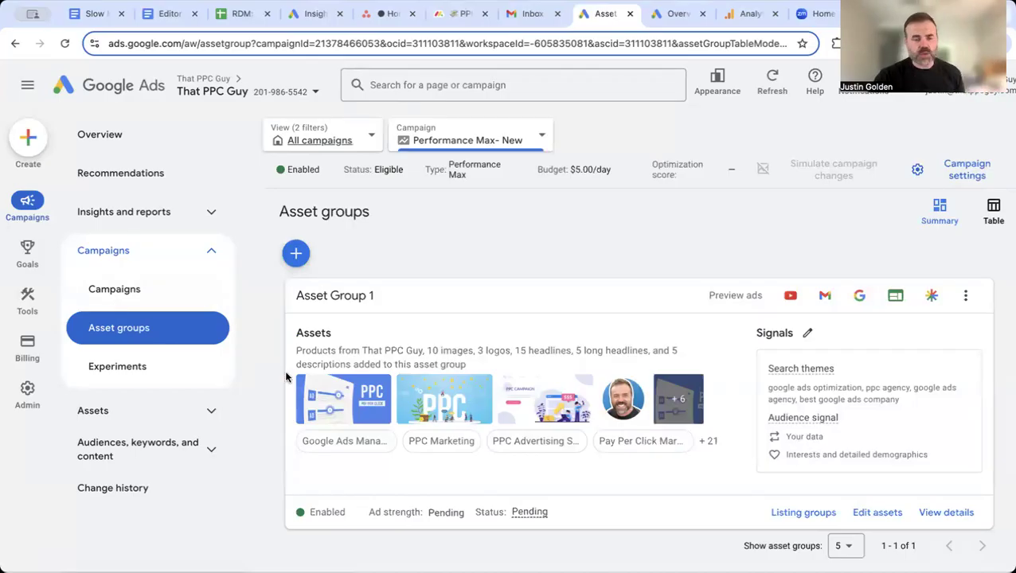
# Step: Create a new asset group in the campaign with its default settings and save it
pyautogui.click(295, 253)
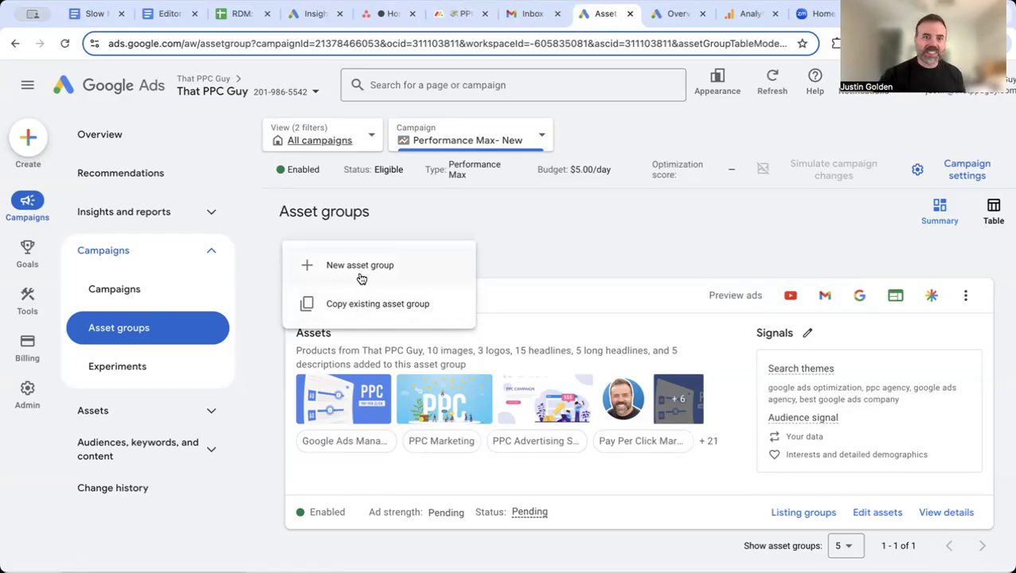
pyautogui.click(358, 273)
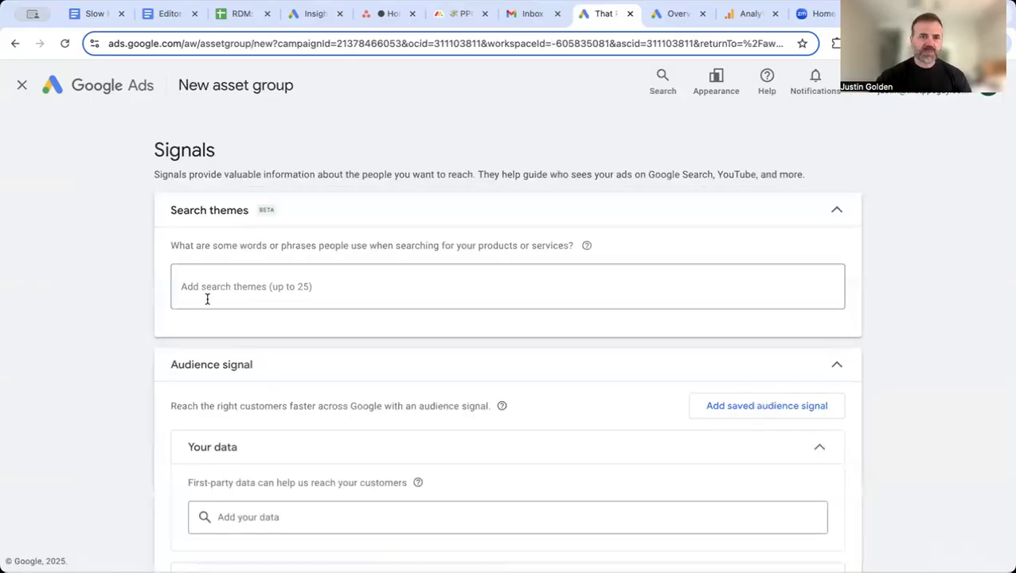
pyautogui.scroll(-10, 139, 360)
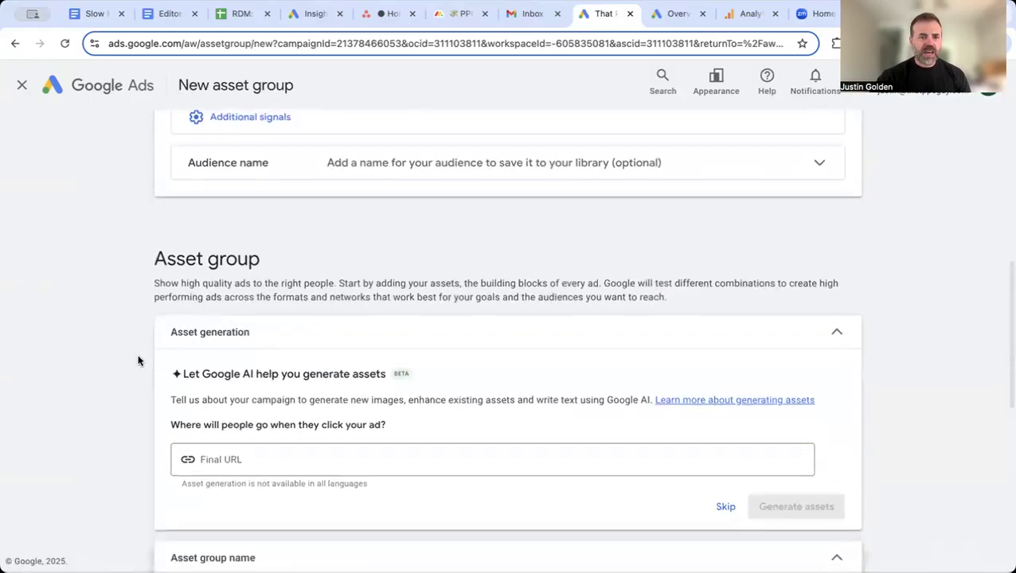
pyautogui.scroll(-9, 139, 360)
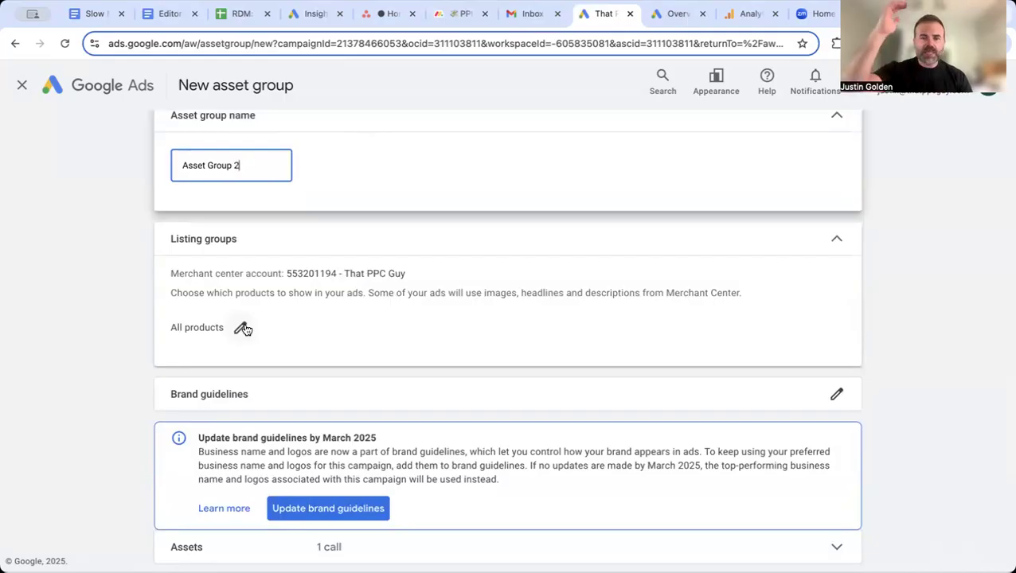
pyautogui.scroll(-2, 242, 329)
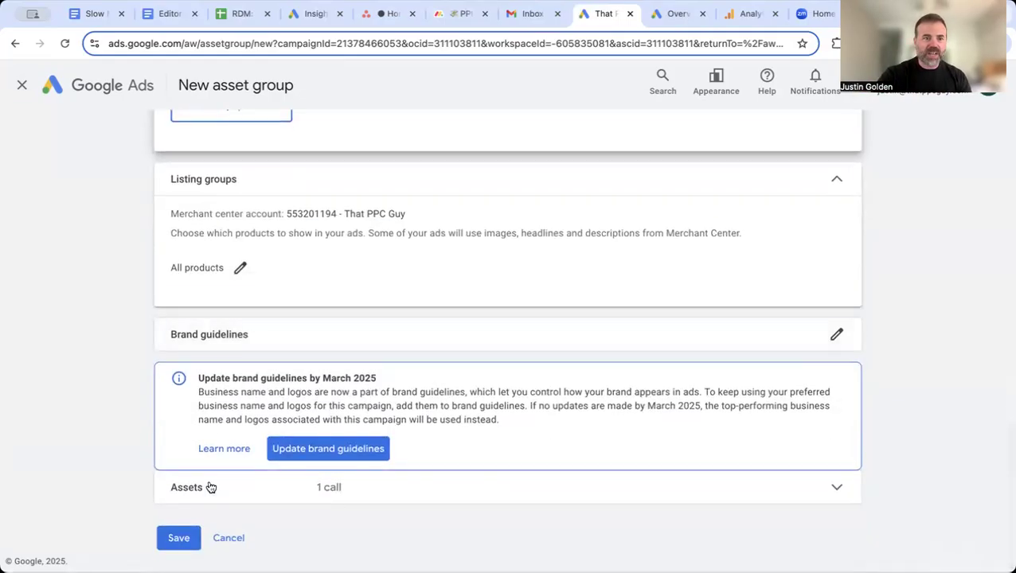
pyautogui.click(180, 538)
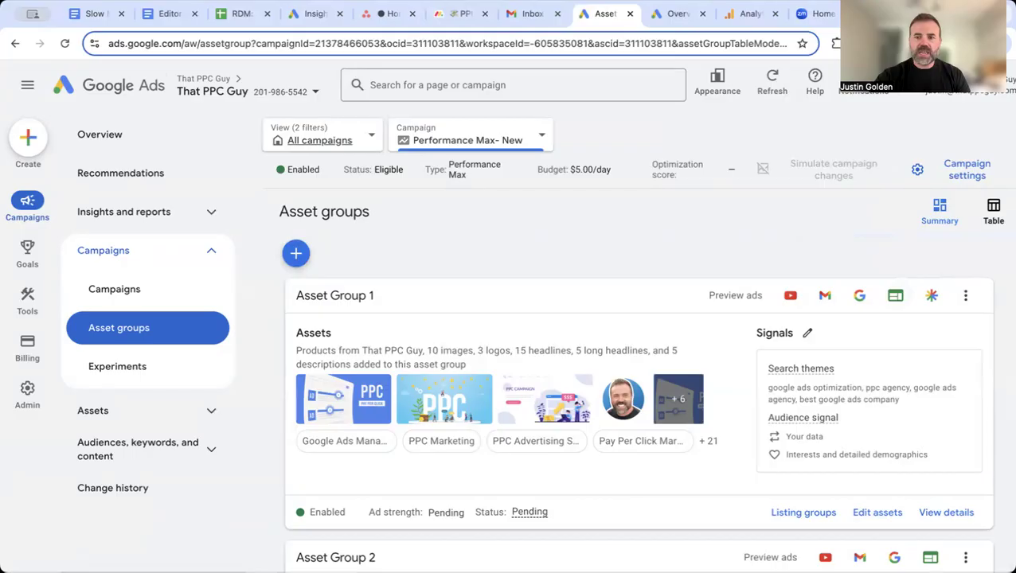
# Step: Switch the asset groups list to table view
pyautogui.click(993, 212)
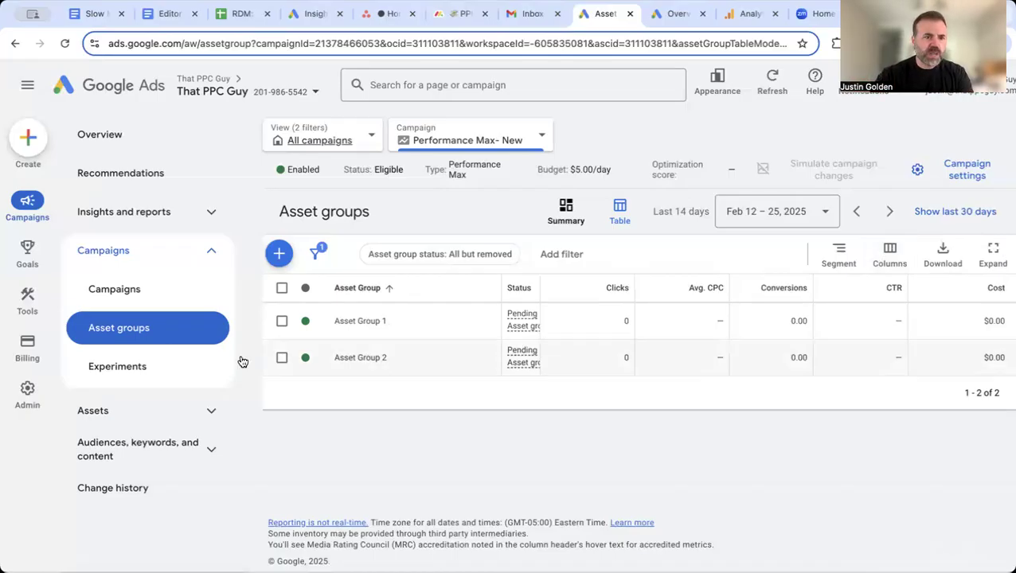
# Step: Open the account settings and review the account-level negative keywords list
pyautogui.moveTo(32, 403)
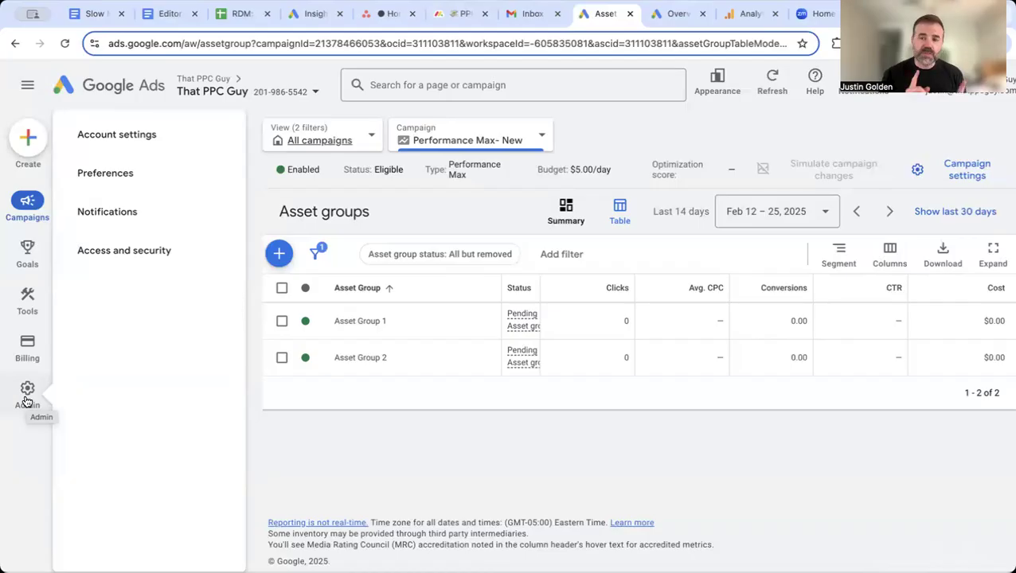
pyautogui.click(27, 398)
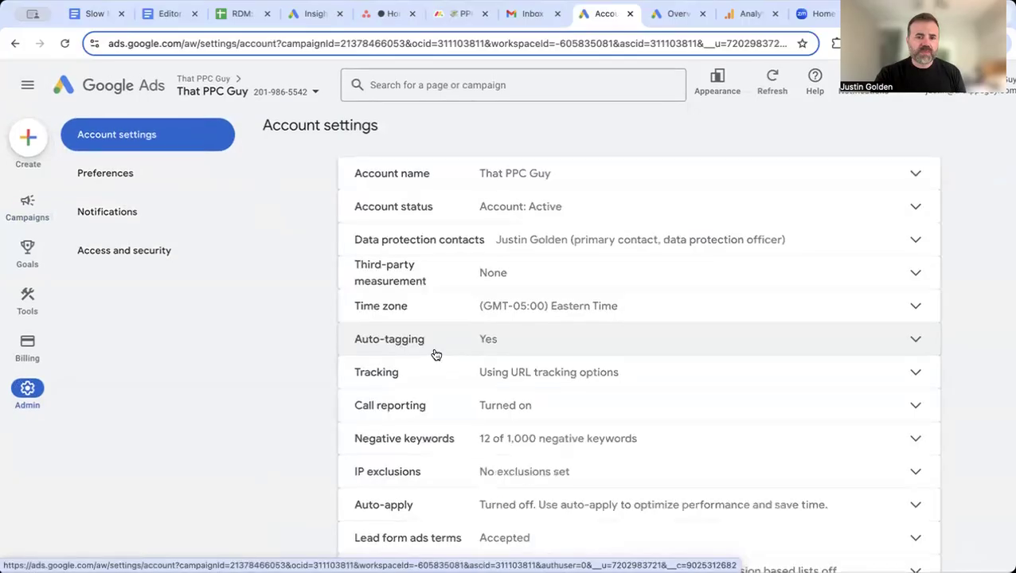
pyautogui.scroll(-1, 427, 374)
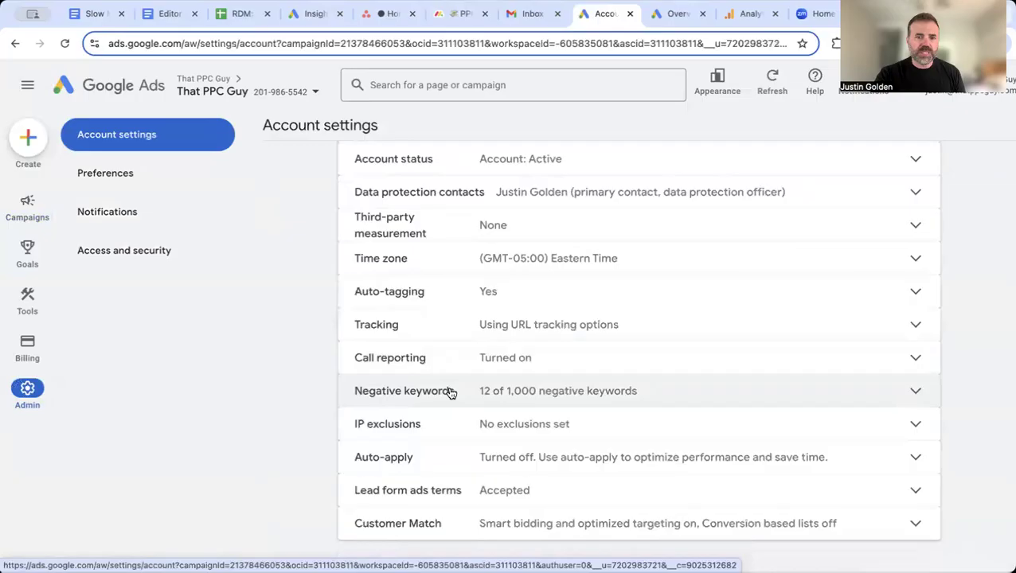
pyautogui.click(451, 393)
pyautogui.scroll(-1, 443, 446)
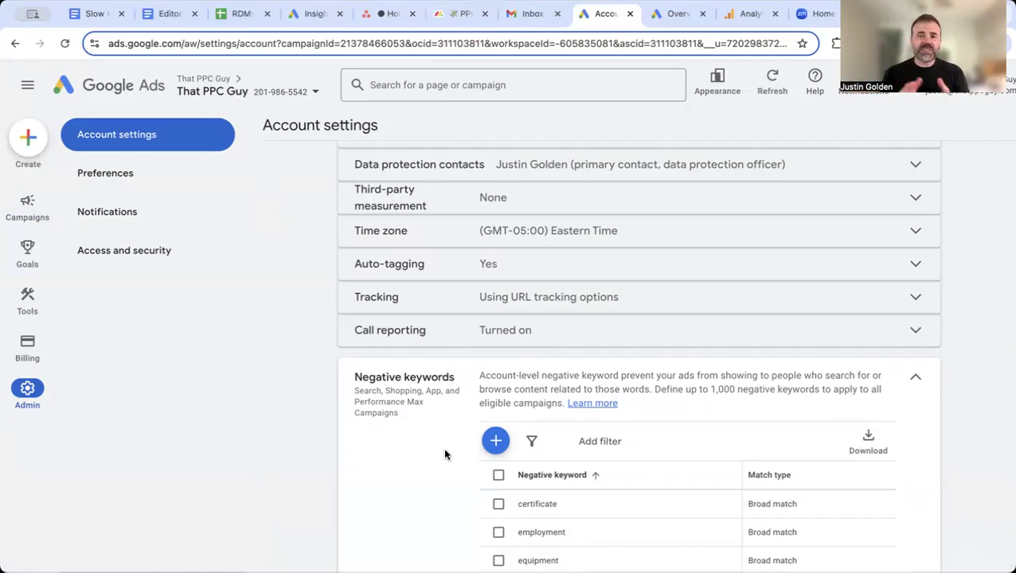
pyautogui.scroll(-3, 445, 455)
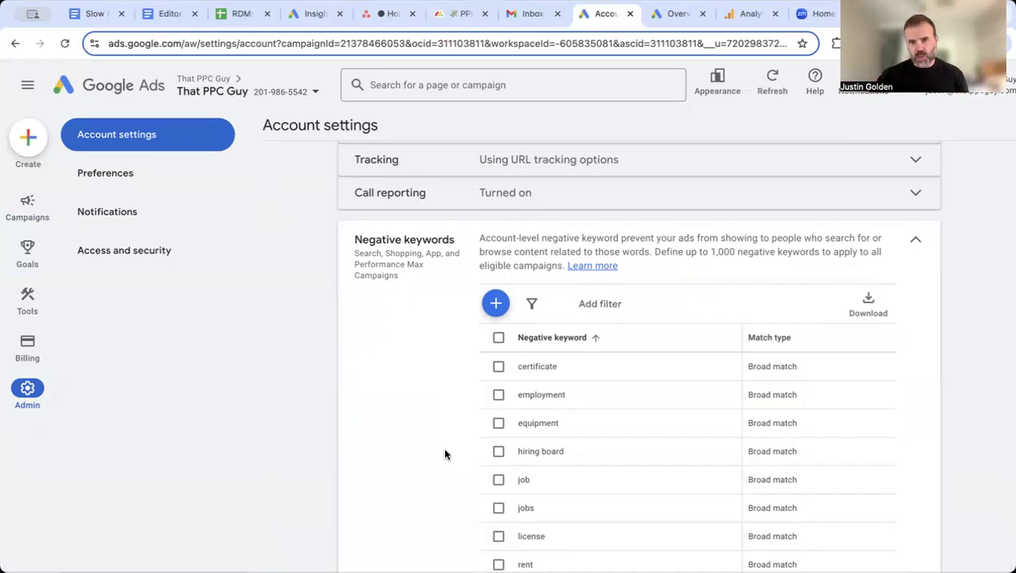
pyautogui.scroll(-2, 446, 454)
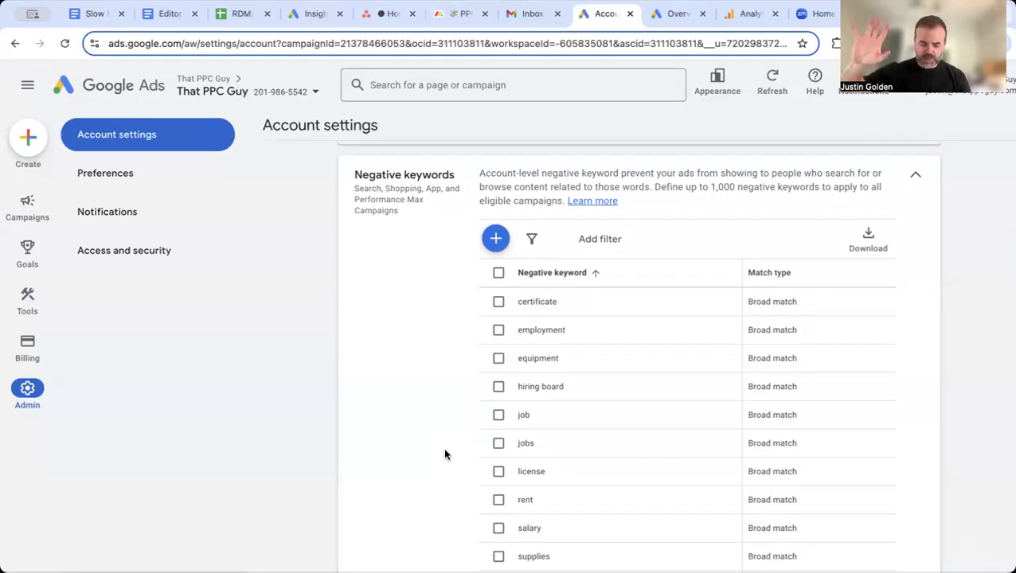
# Step: Open the campaign's Assets page and filter the asset associations to Location assets
pyautogui.click(28, 209)
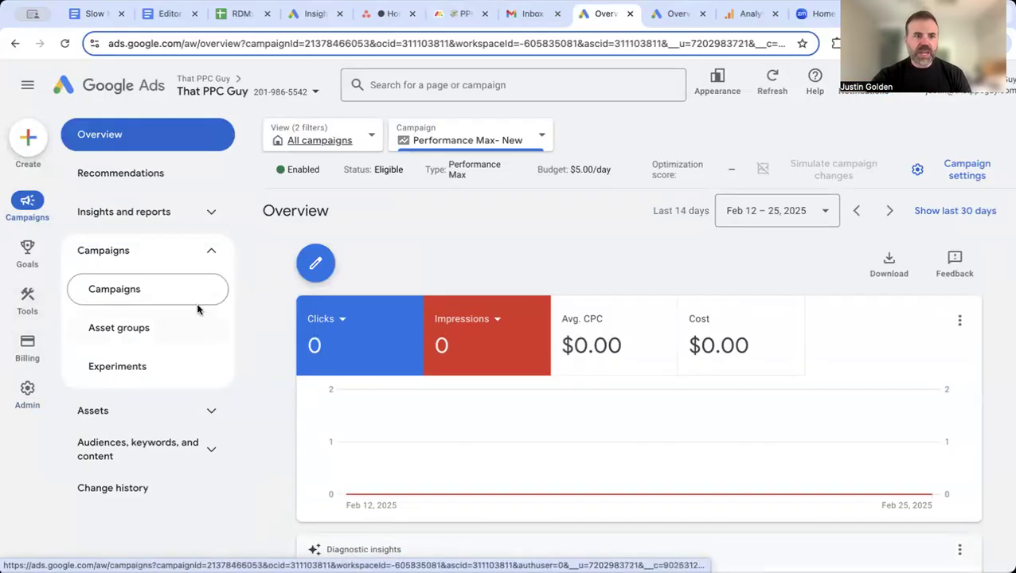
pyautogui.click(159, 294)
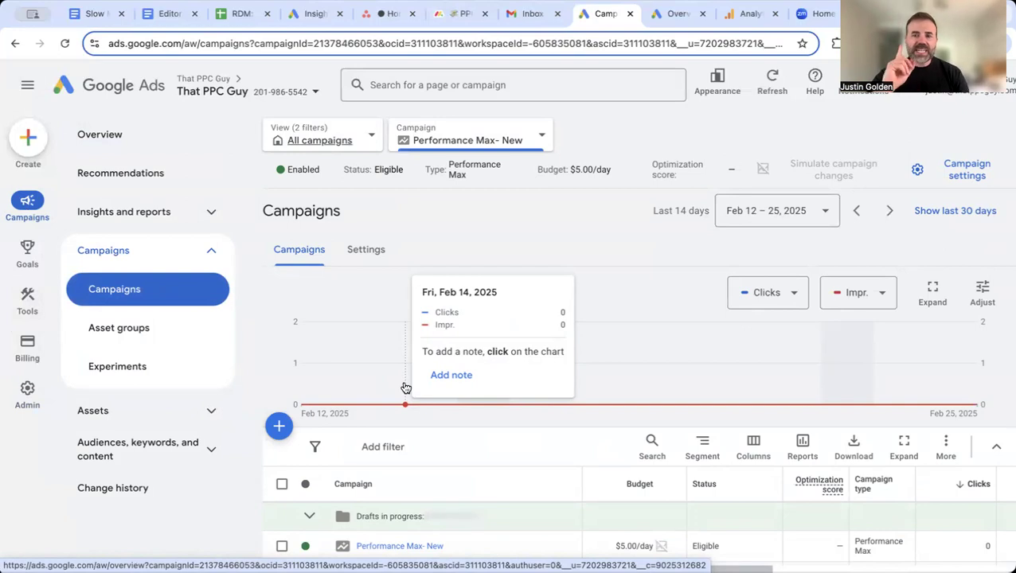
pyautogui.scroll(-2, 479, 436)
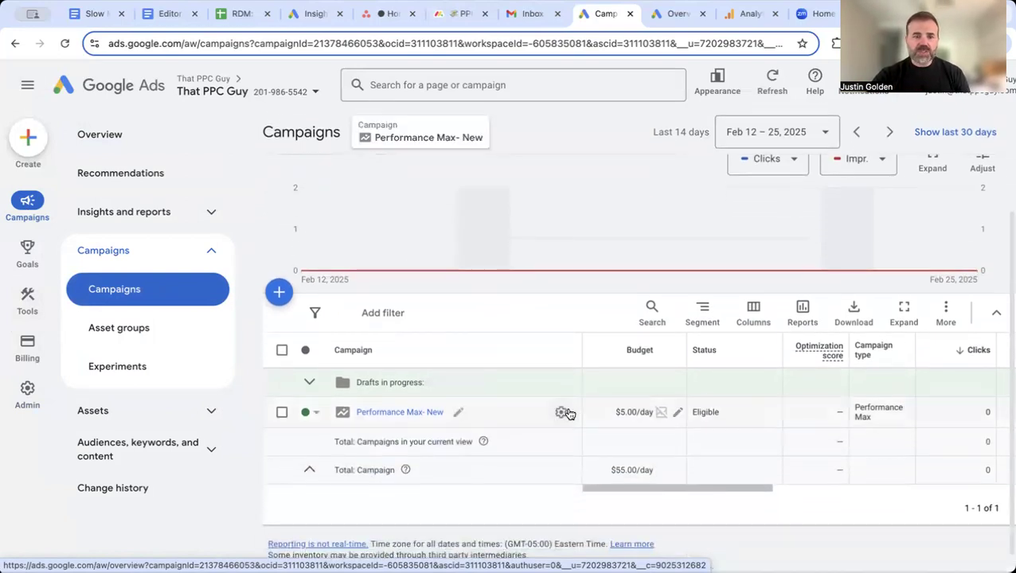
pyautogui.click(159, 415)
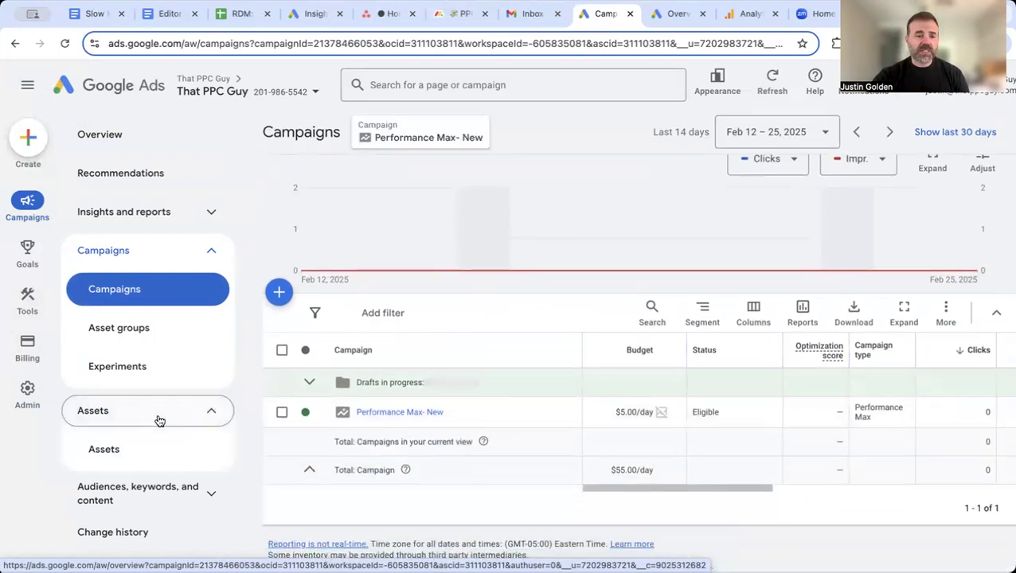
pyautogui.click(143, 454)
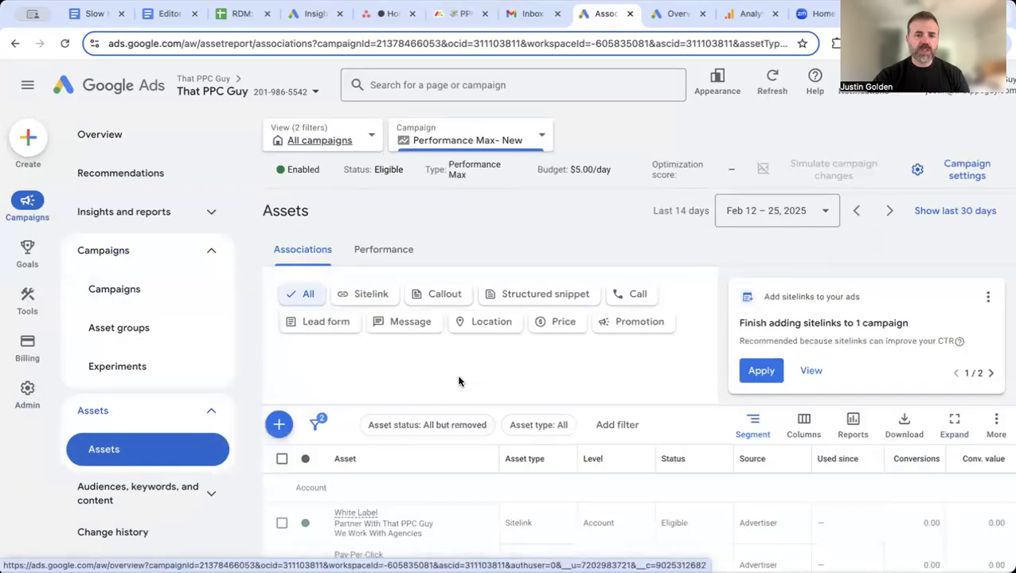
pyautogui.click(490, 327)
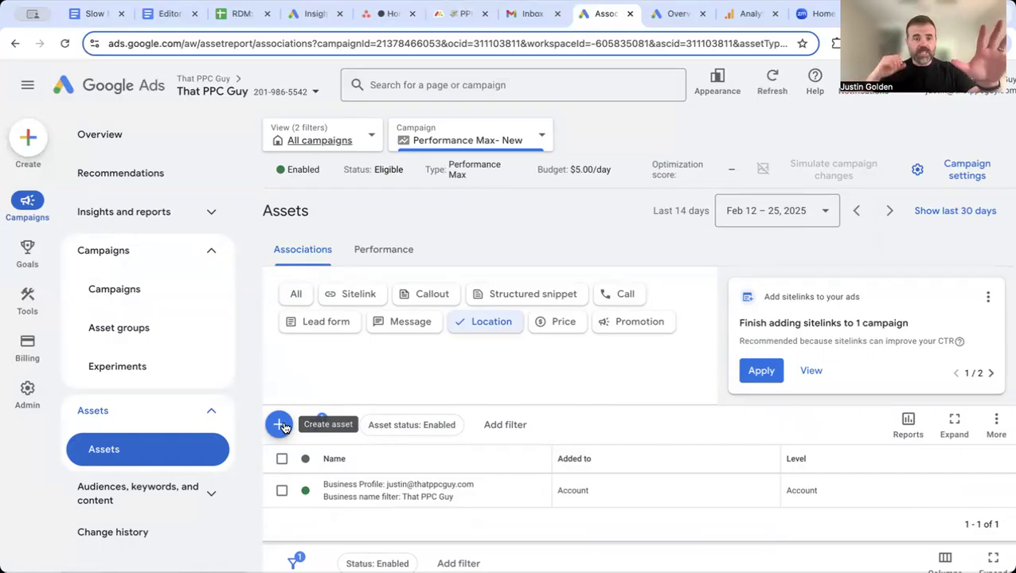
# Step: Open the campaign's settings and review its campaign-specific conversion goal selection
pyautogui.click(116, 291)
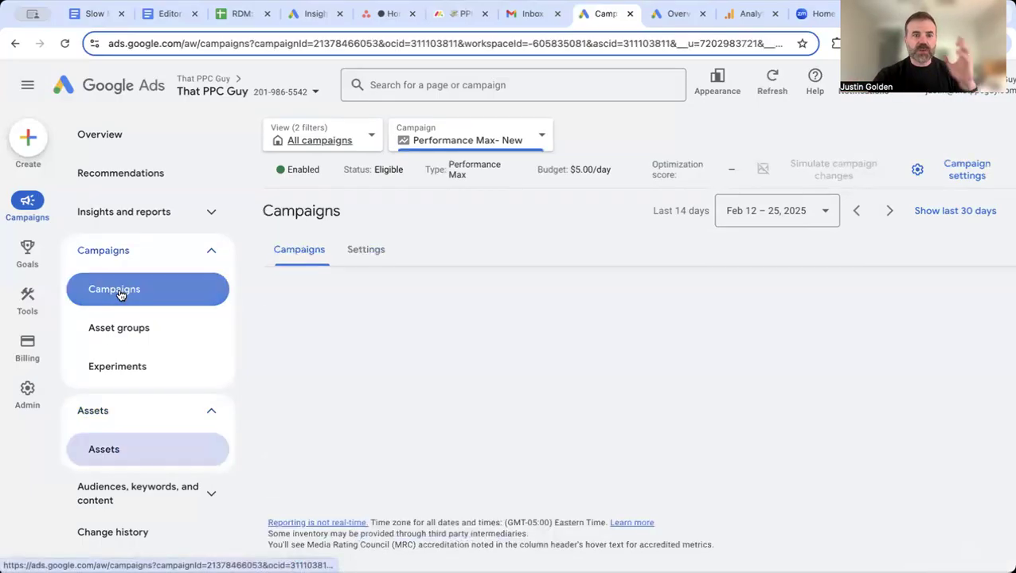
pyautogui.scroll(-1, 529, 482)
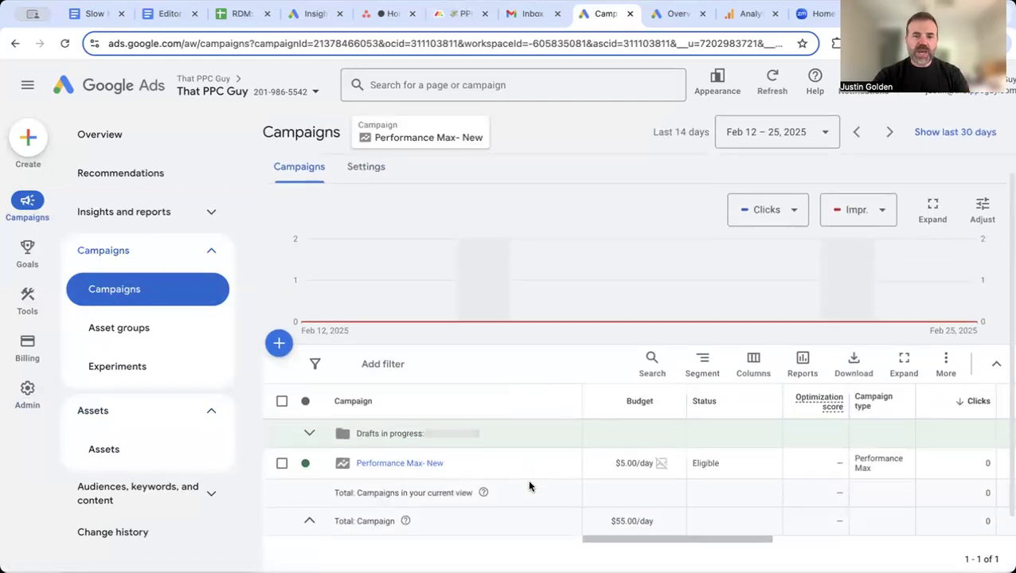
pyautogui.click(561, 465)
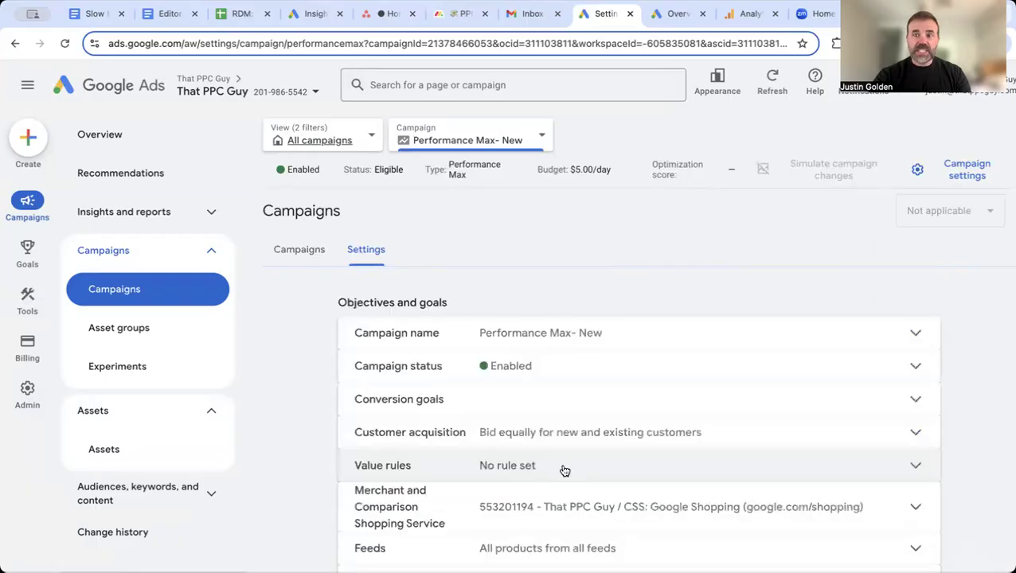
pyautogui.click(568, 400)
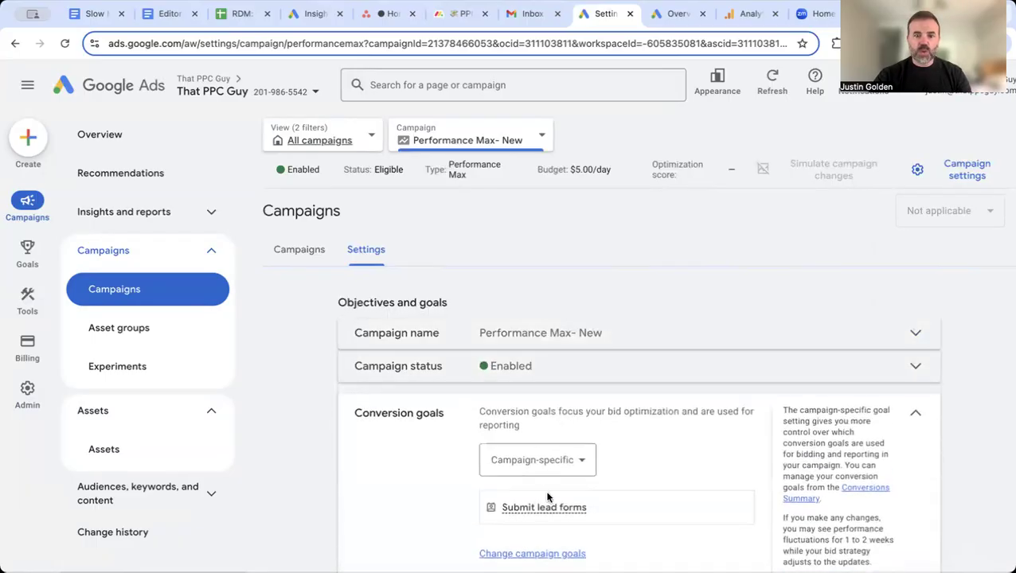
pyautogui.click(539, 550)
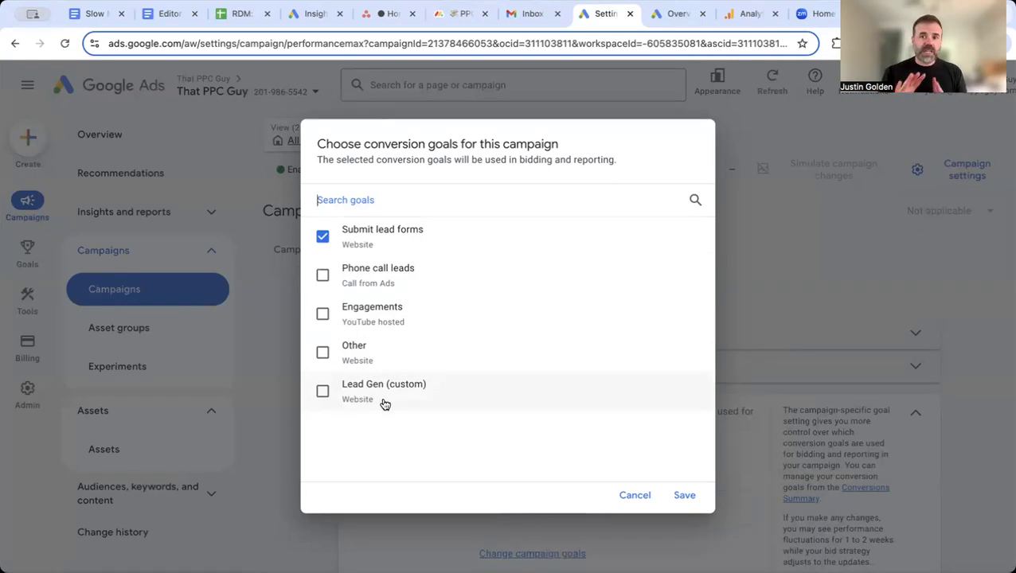
pyautogui.click(690, 497)
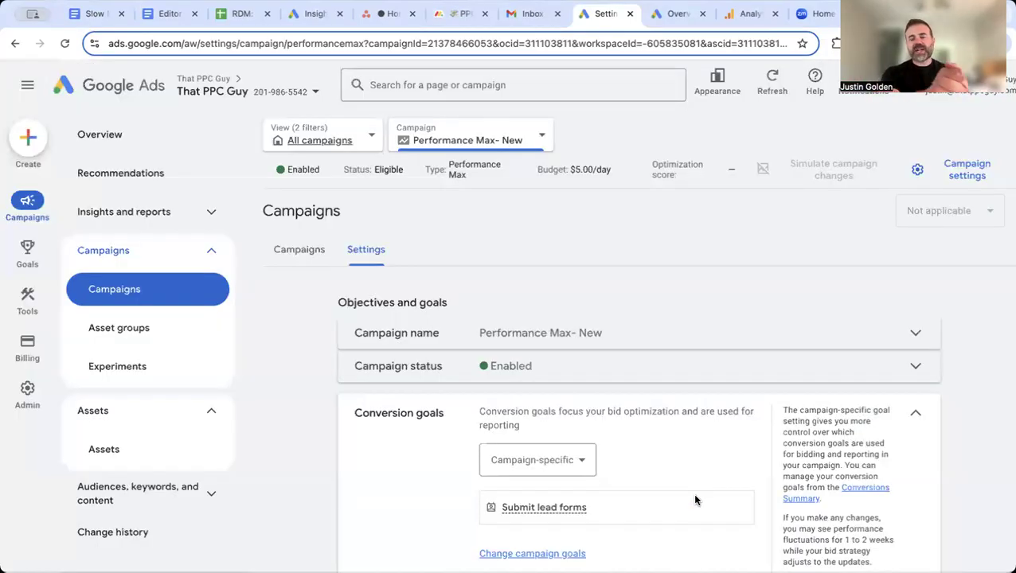